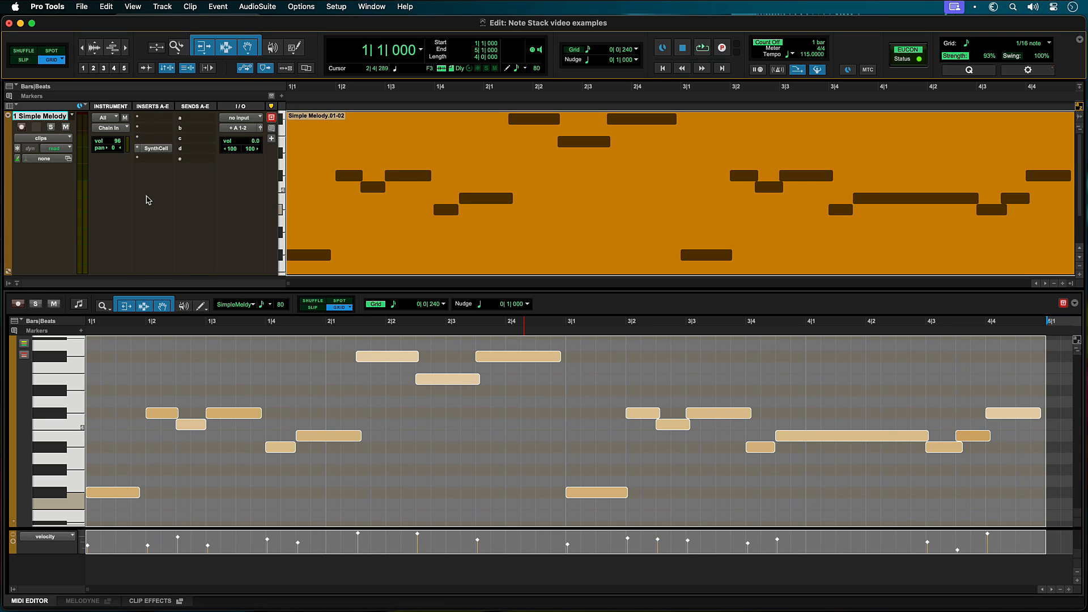
Play the plain melody, then add Note Stack to the Simple Melody track's first insert.
key("space")
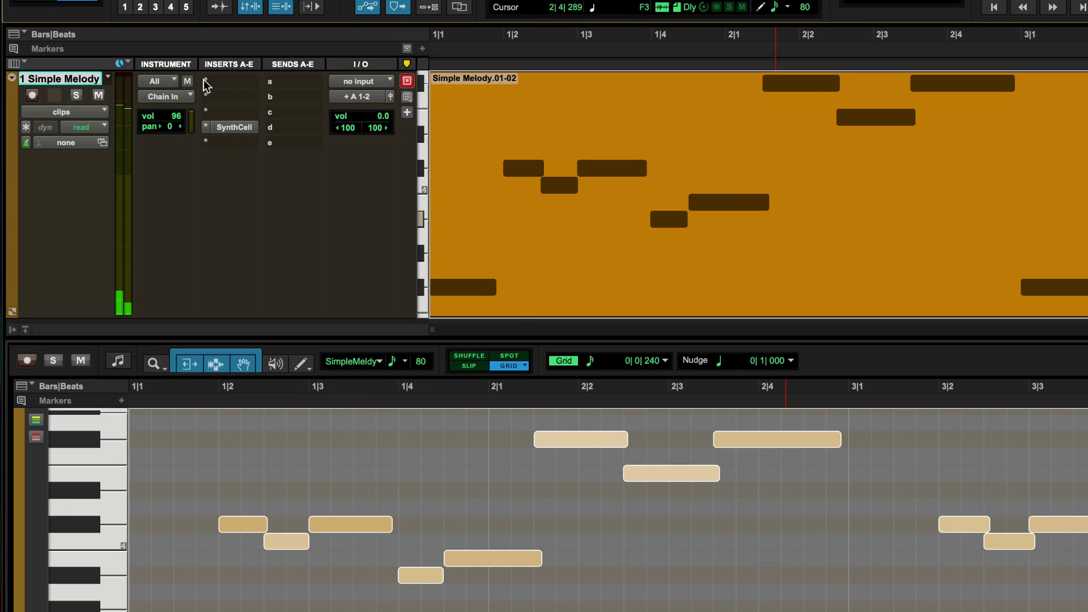
left_click(141, 117)
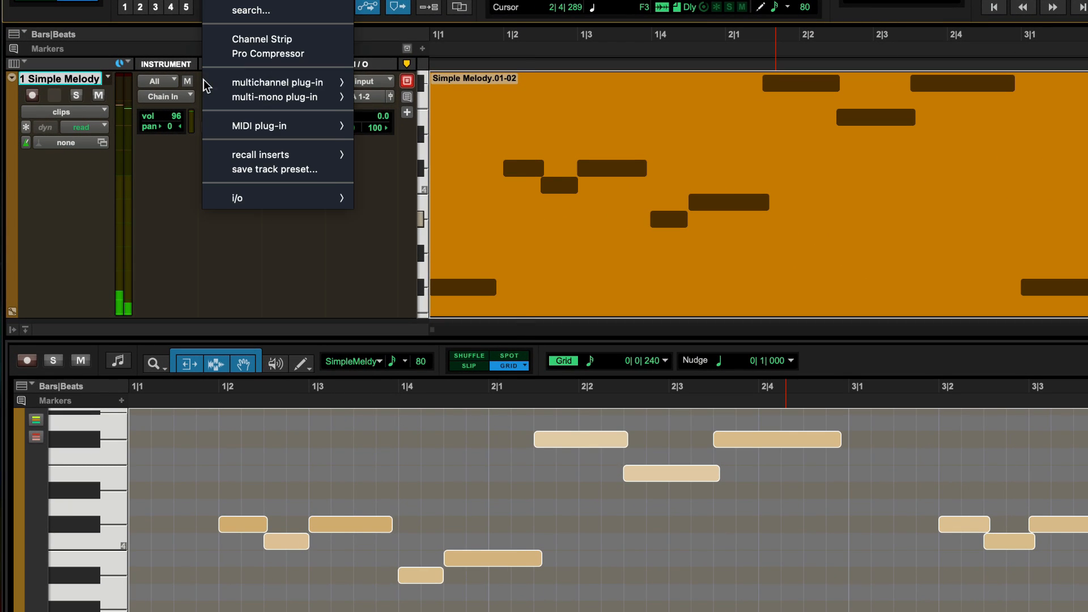
mouse_move(260, 126)
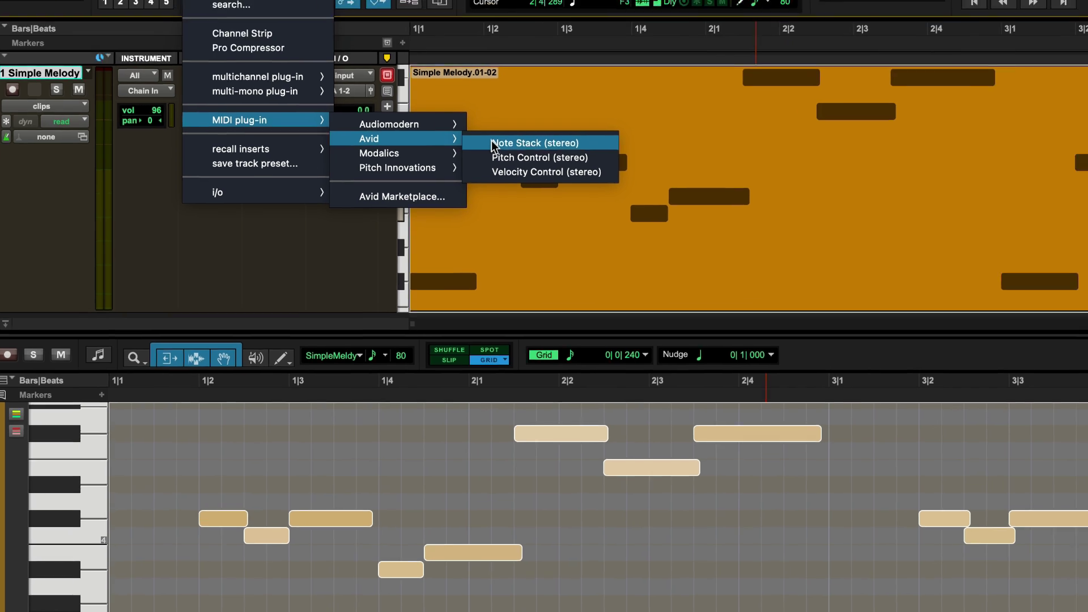
left_click(534, 144)
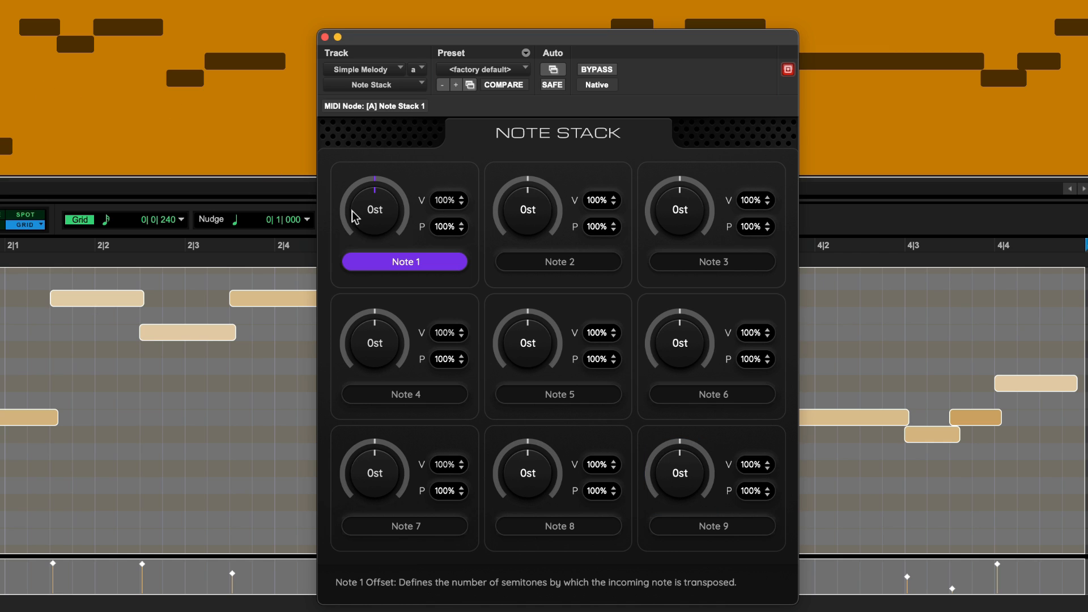
Transpose Note Stack's Note 1 voice up 4 semitones and play it back.
left_click_drag(359, 219, 362, 185)
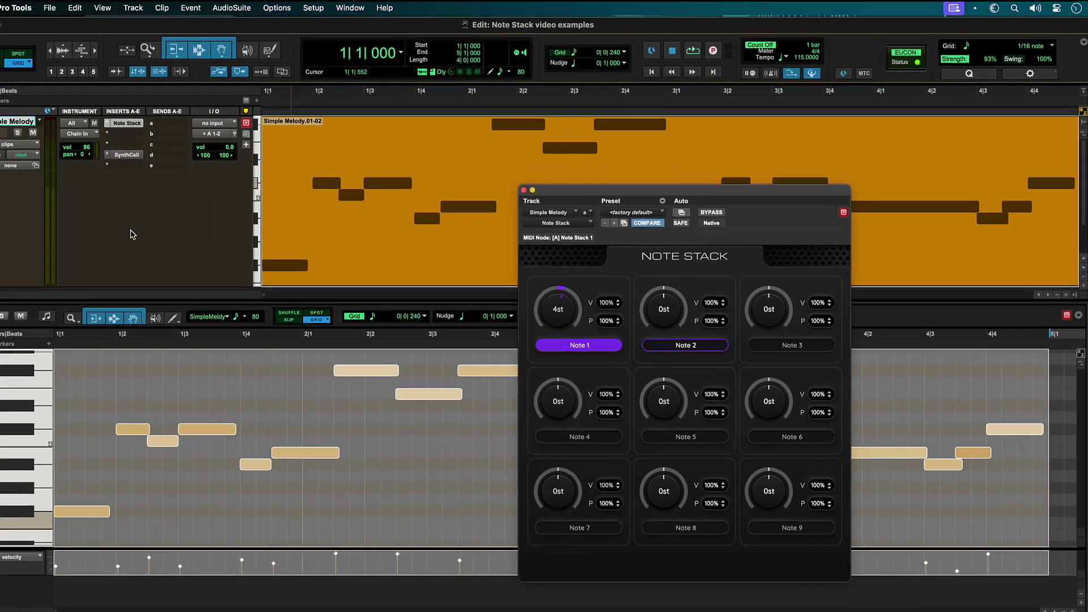
key("space")
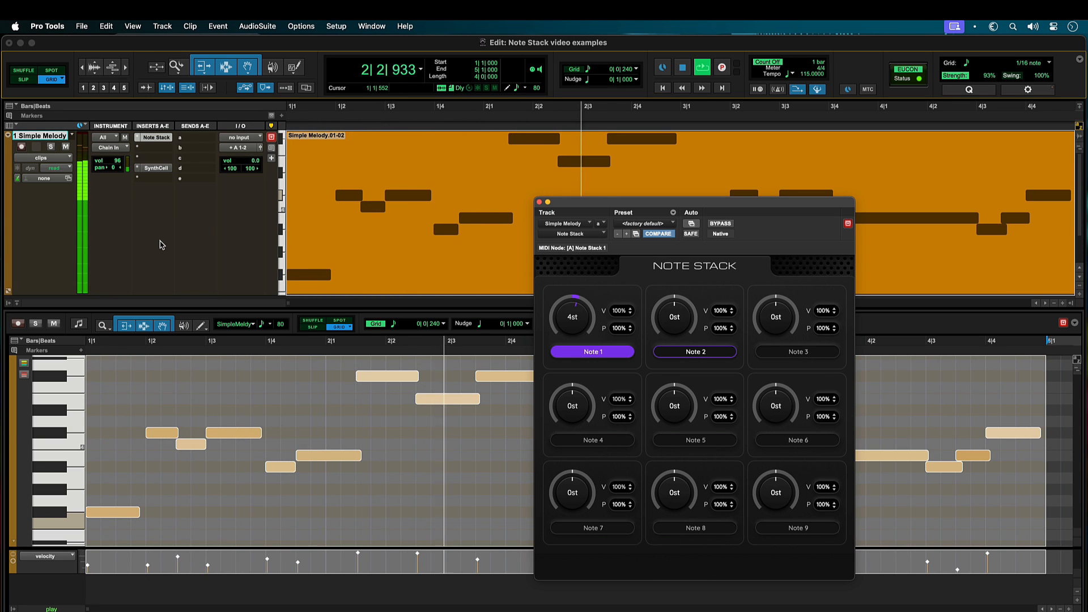
Enable the untransposed Note 2 voice and play the two-voice harmony.
key("space")
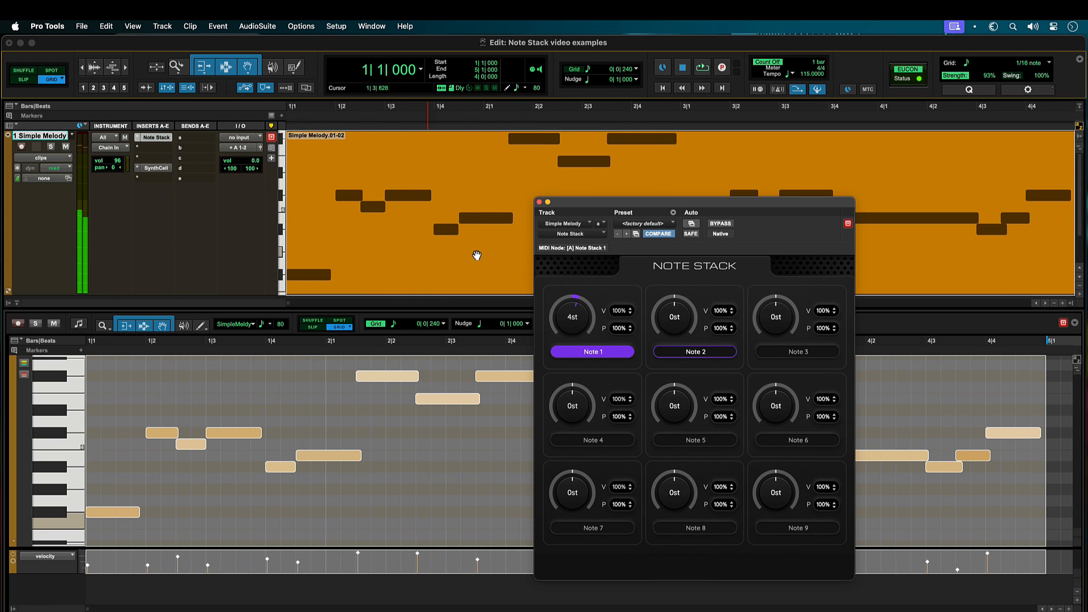
left_click(694, 352)
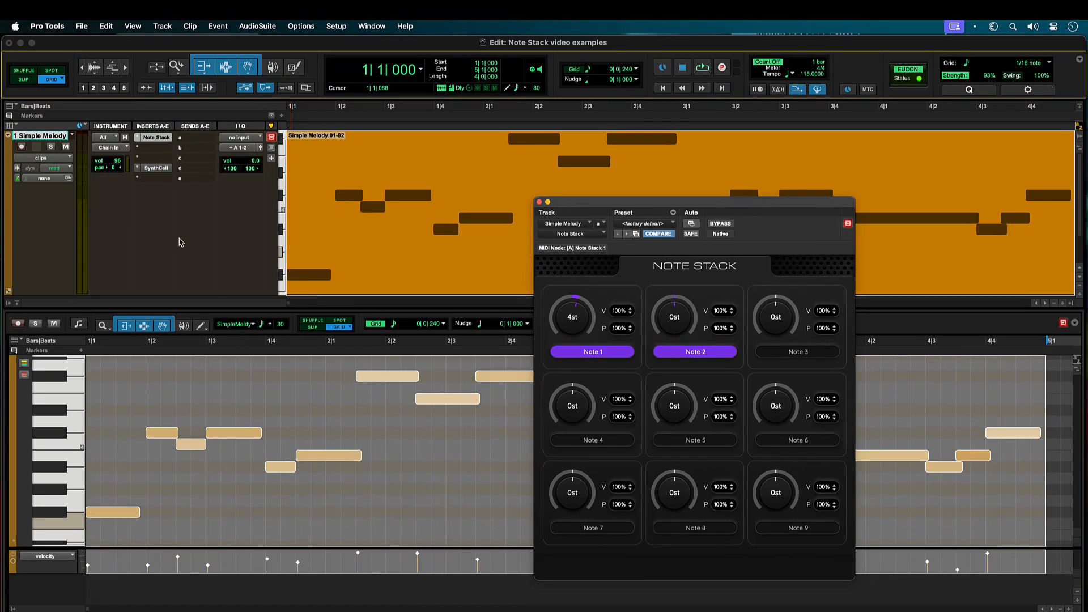
key("space")
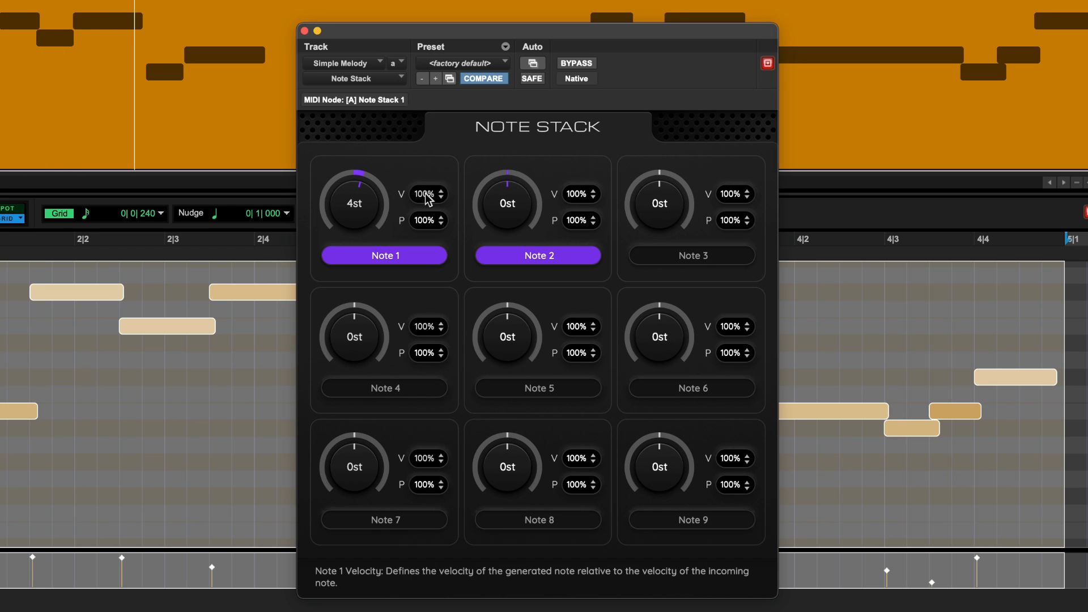
Lower Note 1's velocity to about 59% and close the Note Stack window.
left_click_drag(425, 194, 427, 270)
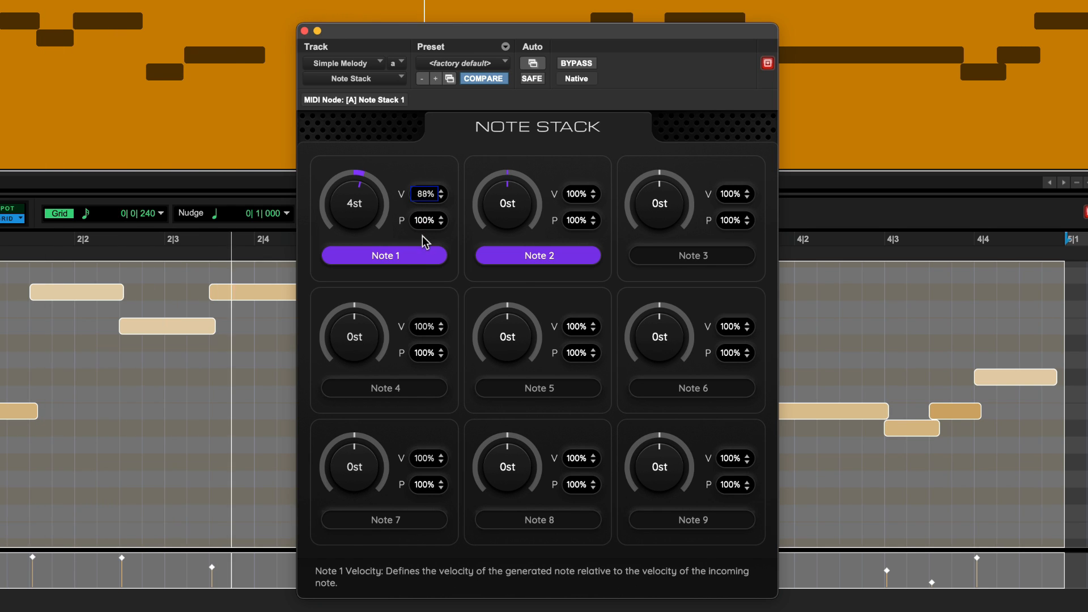
left_click_drag(425, 352, 424, 334)
left_click(424, 328)
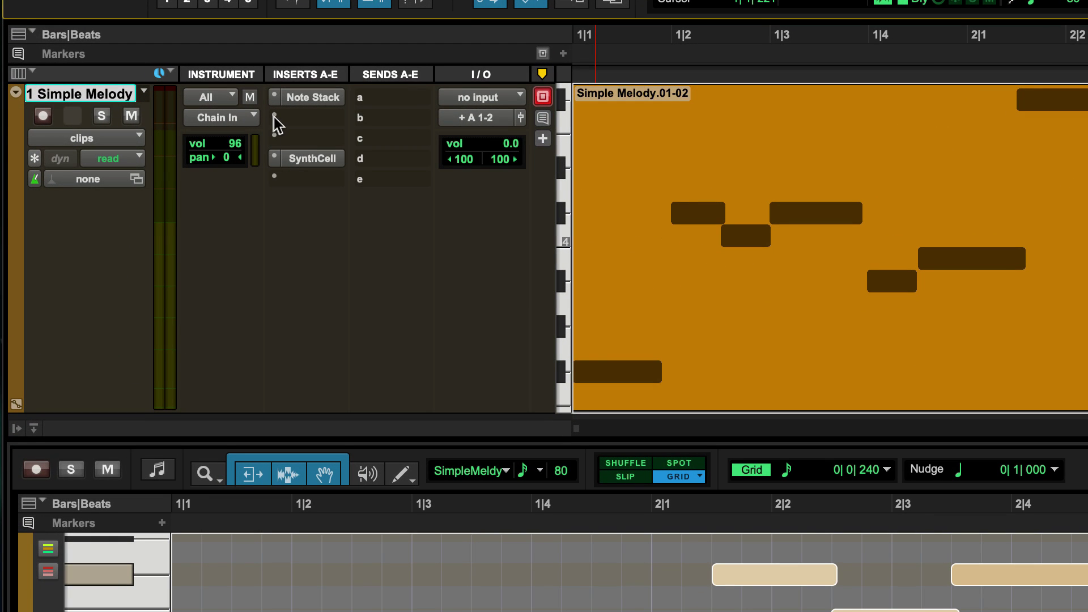
Add Velocity Control on Insert B, processing all pitches and scaling velocities by 23%.
left_click(274, 116)
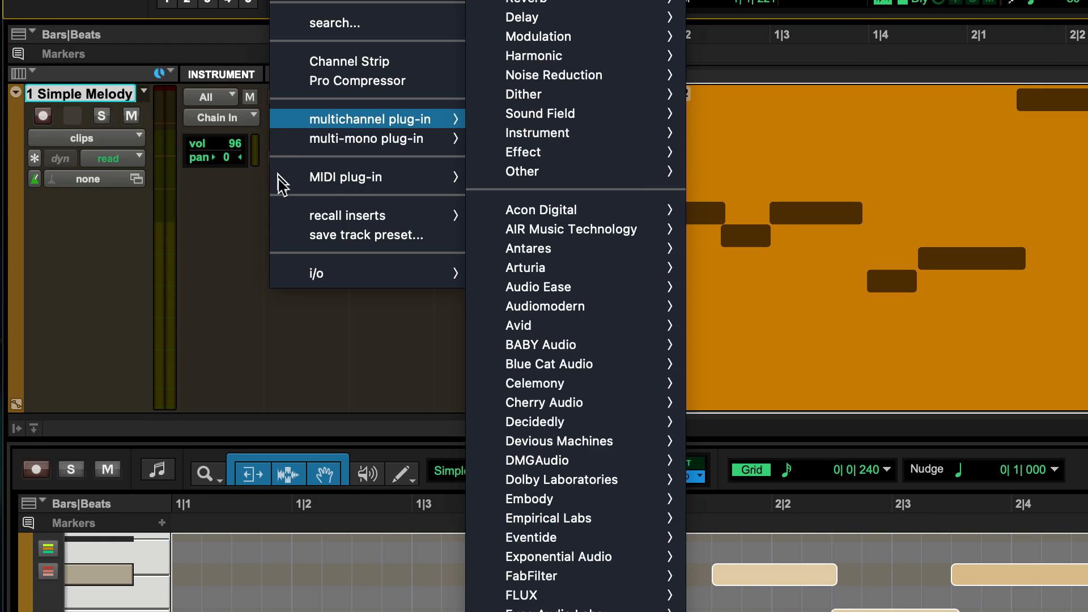
mouse_move(518, 201)
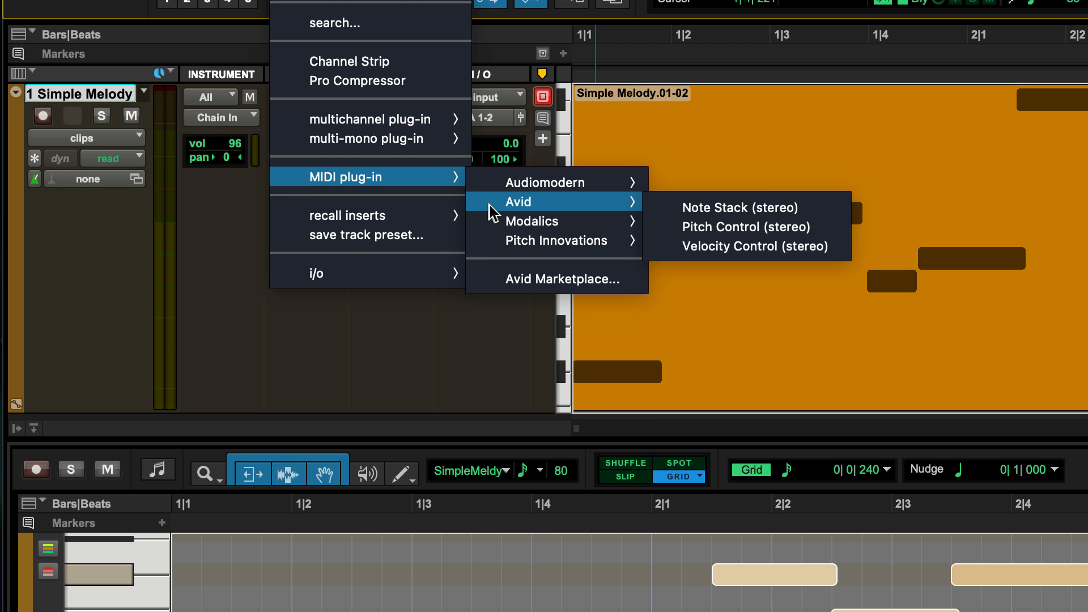
left_click(671, 246)
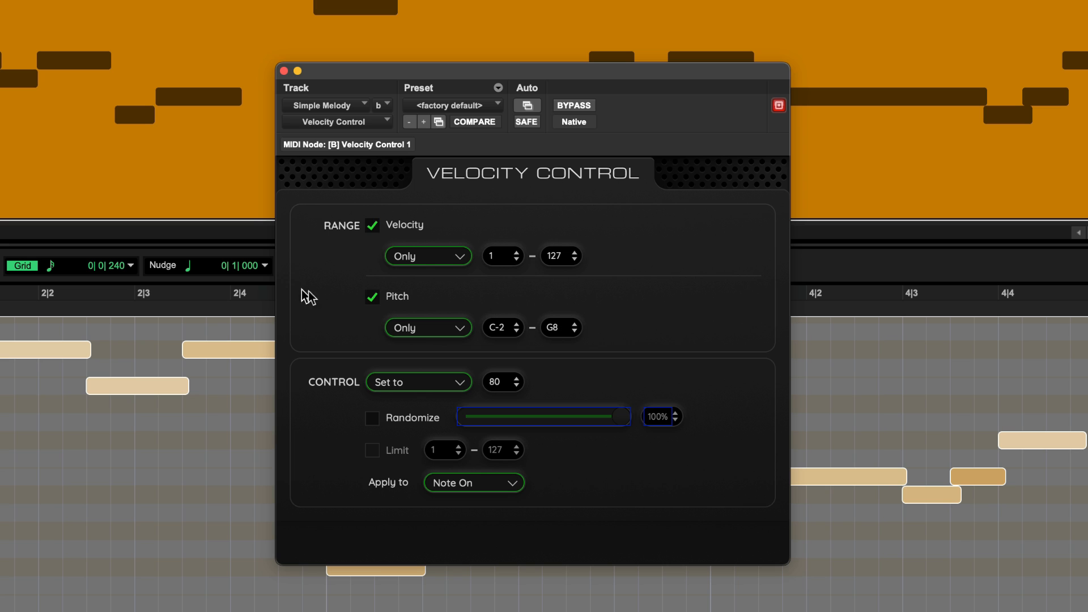
left_click(371, 299)
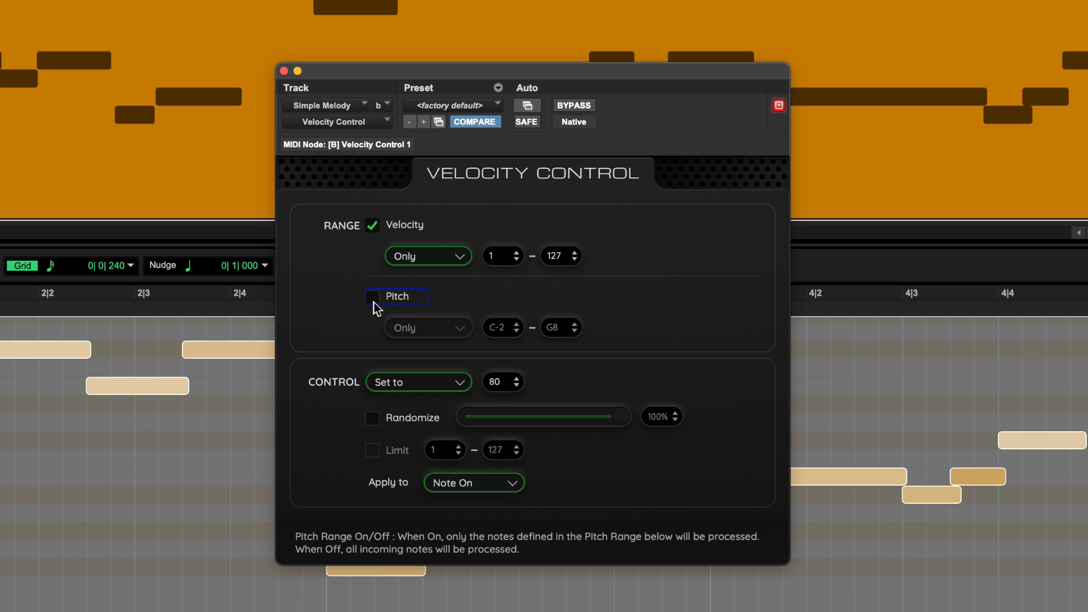
left_click(422, 382)
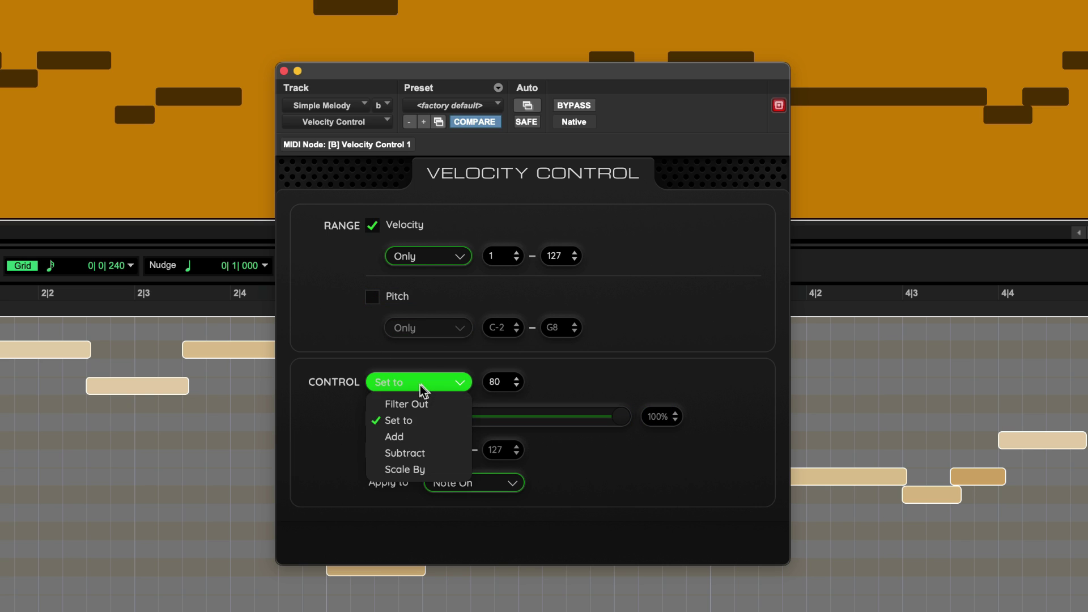
left_click(405, 470)
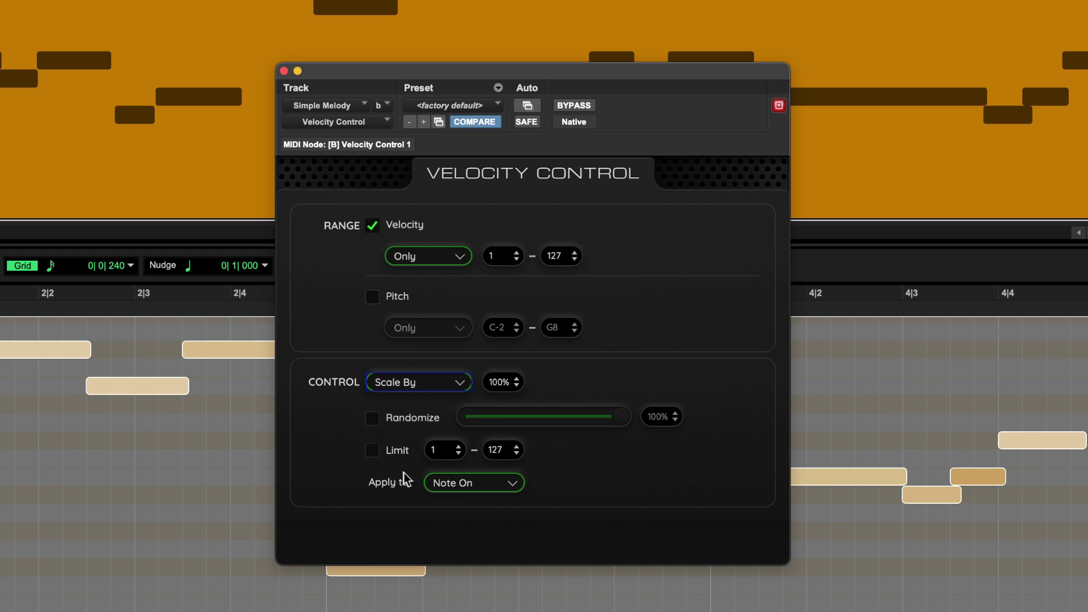
double_click(497, 383)
type("23")
key("Return")
Limit Velocity Control's output velocities to the range 33–95.
double_click(434, 450)
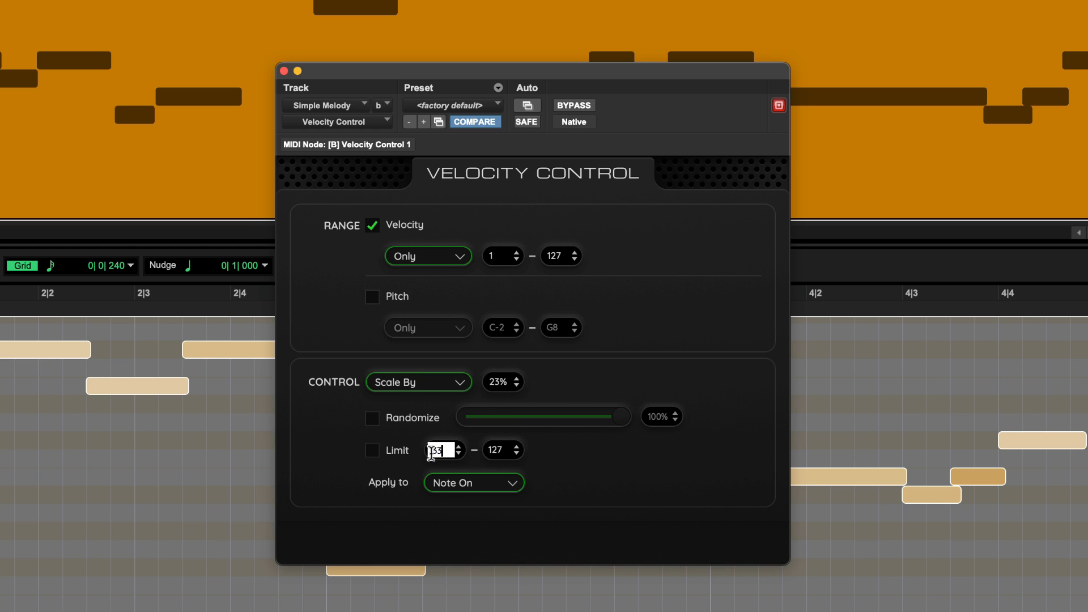
key("Return")
double_click(495, 449)
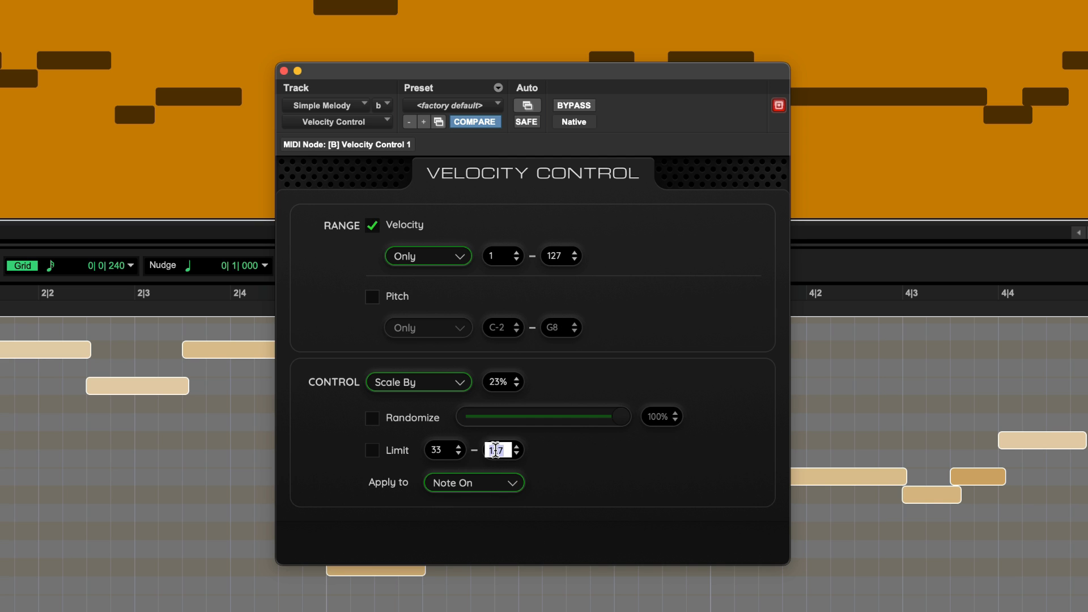
type("96")
type("95")
key("Return")
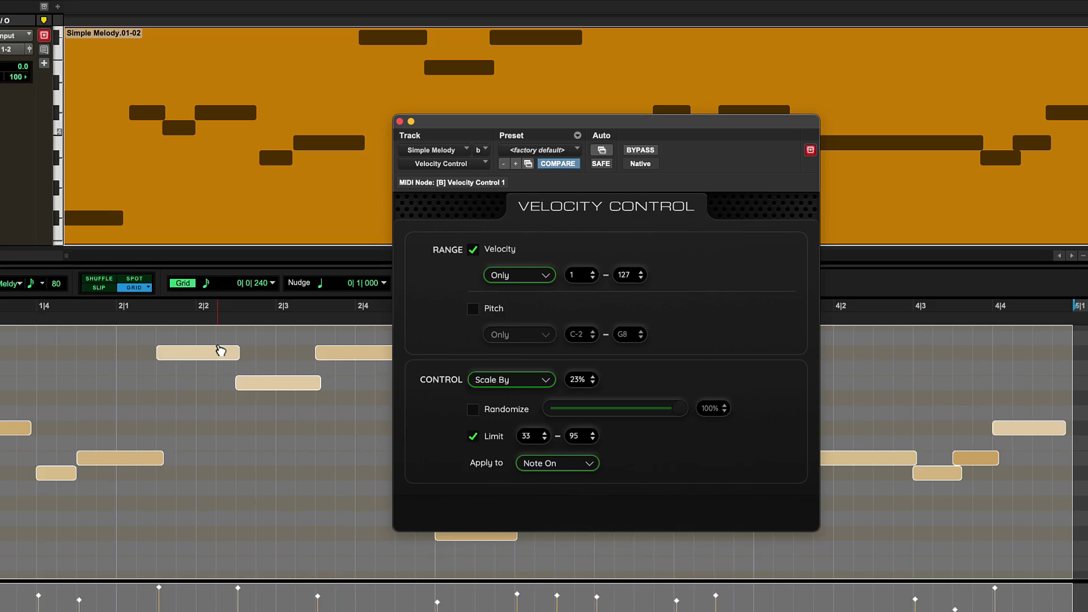
Play back the melody through the Velocity Control chain.
key("space")
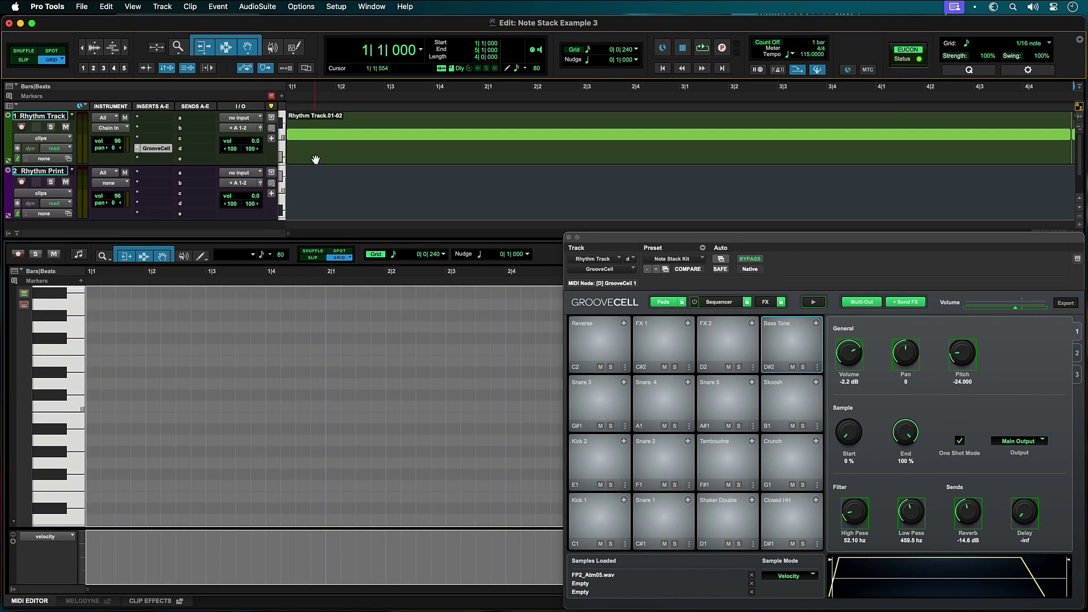
Add Note Stack to Rhythm Track's first insert and load the GC Drum Cells preset.
left_click(315, 157)
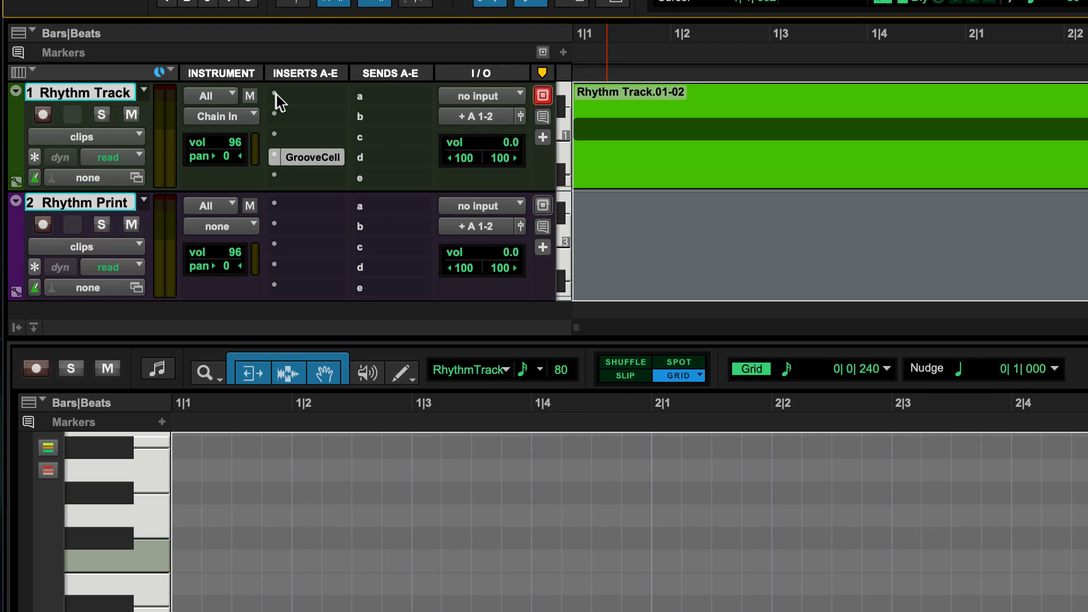
left_click(276, 94)
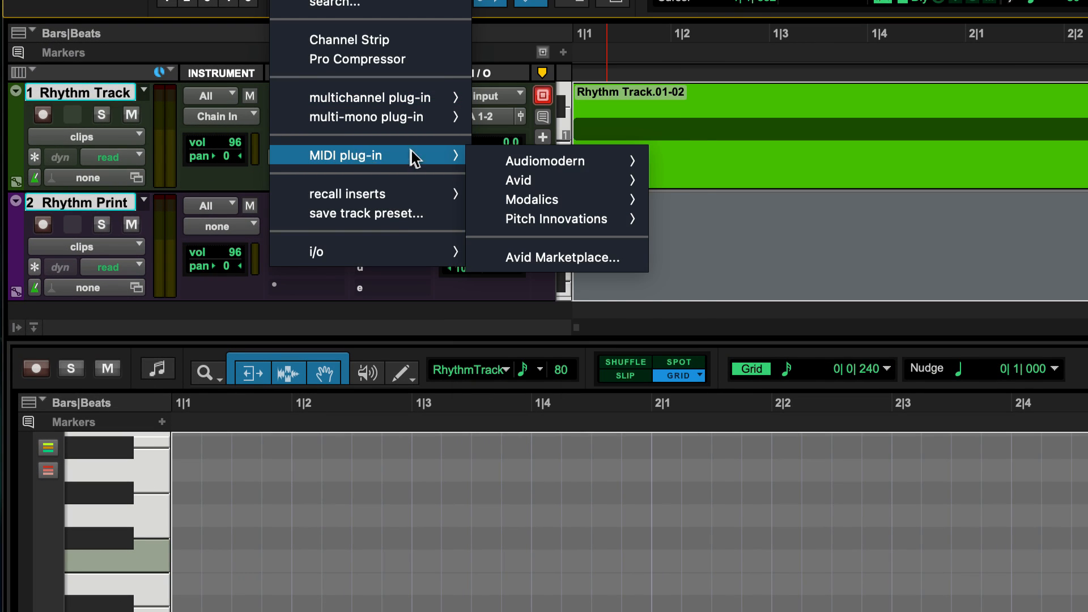
mouse_move(519, 180)
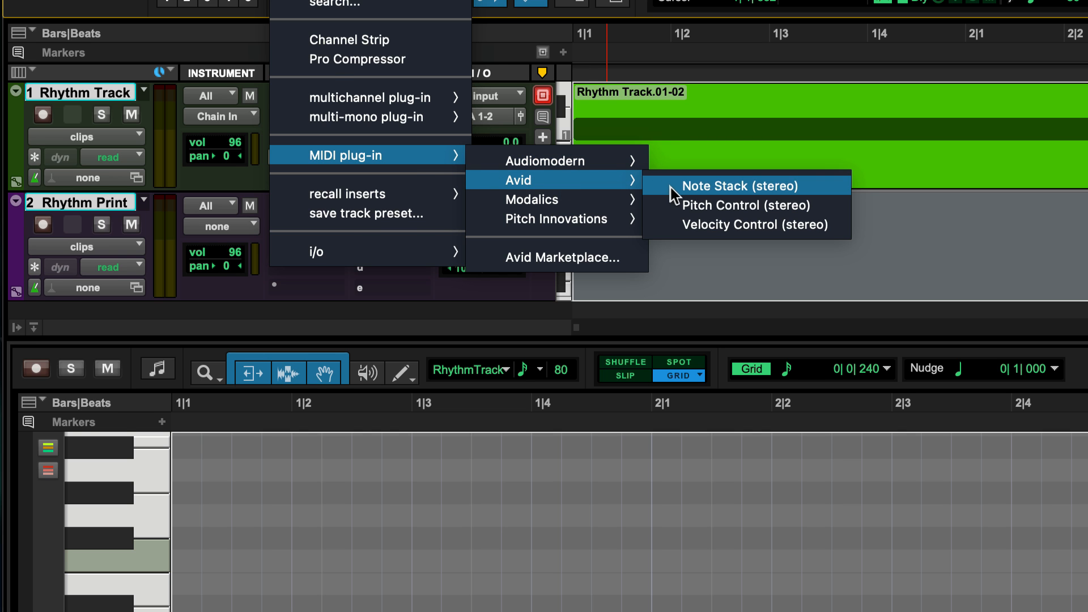
left_click(671, 187)
left_click(196, 70)
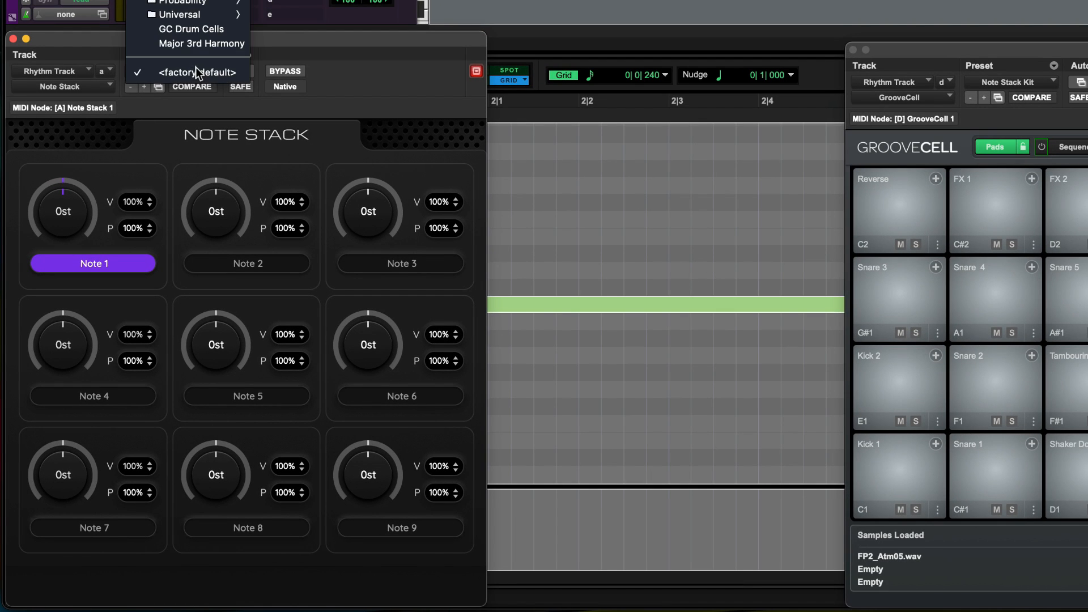
left_click(203, 23)
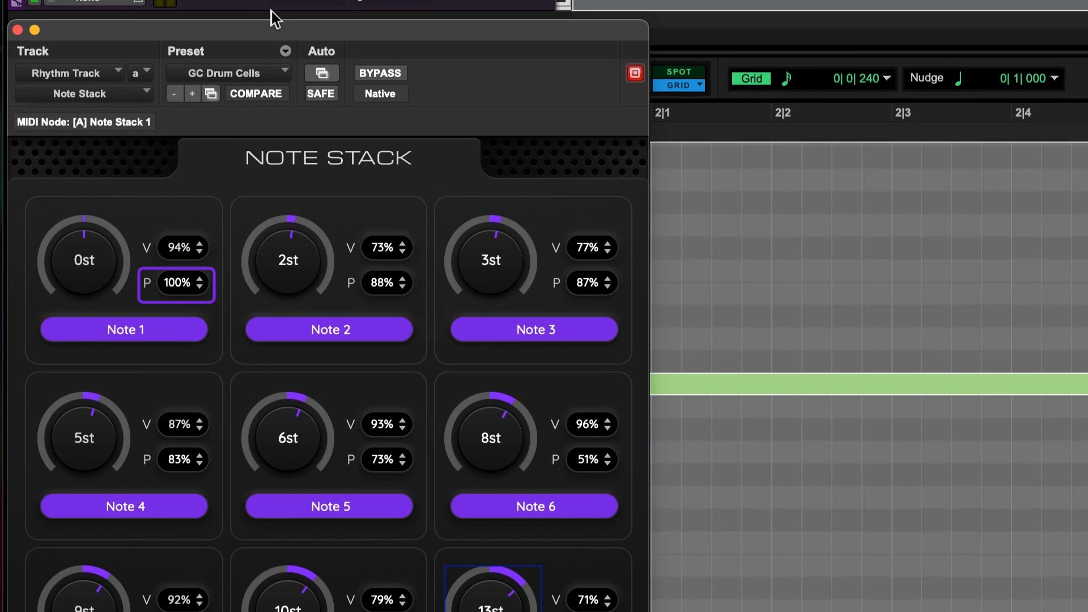
Review the stacked drum-cell notes and play the pattern through GrooveCell.
key("Tab")
key("Tab")
key("Tab")
key("Tab")
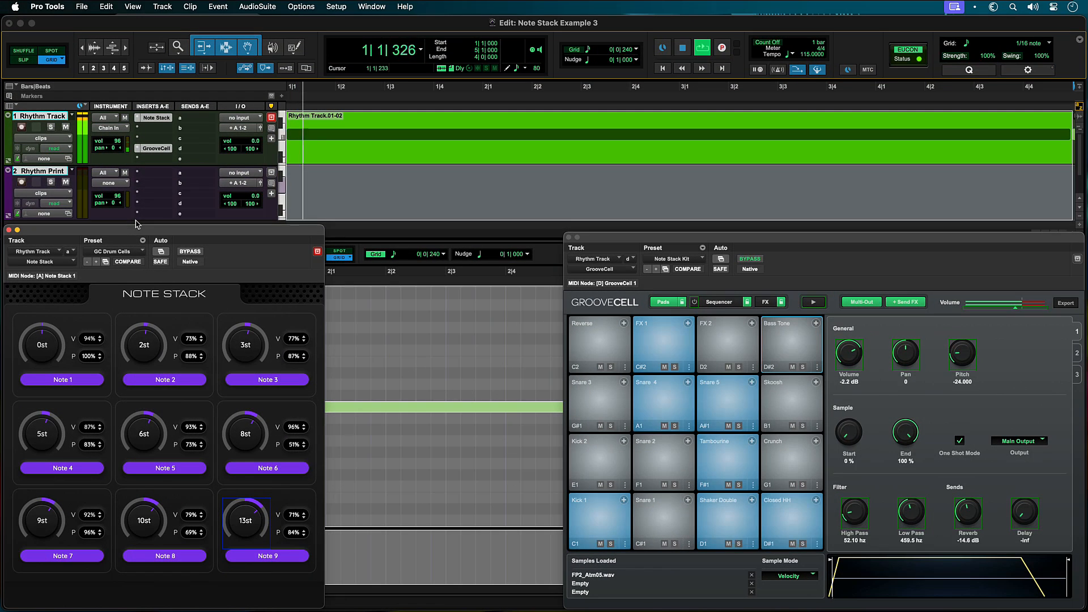
key("space")
key("space")
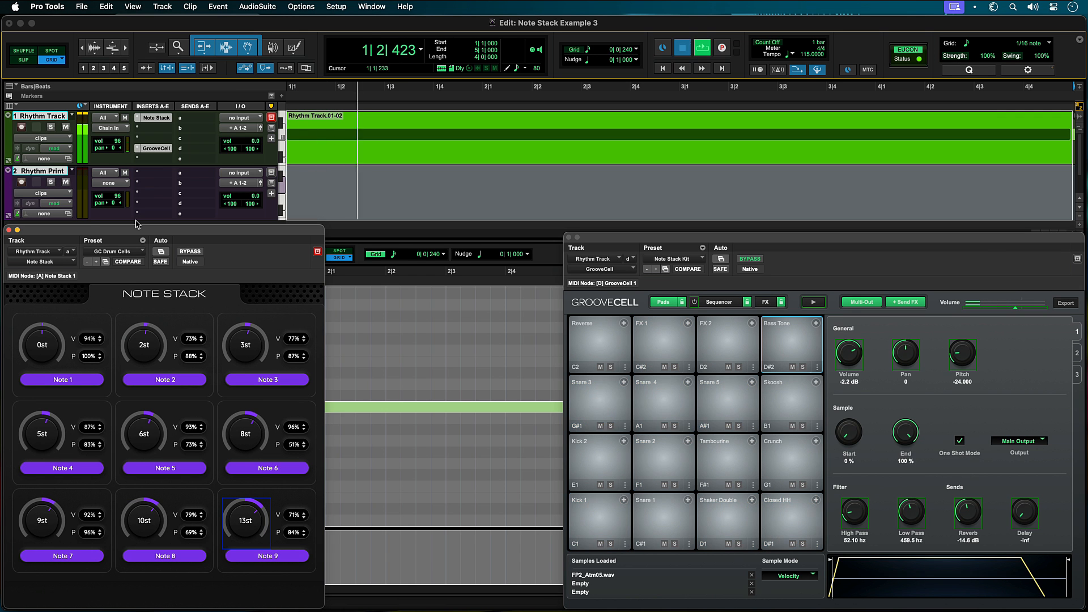
key("space")
key("space")
key("space")
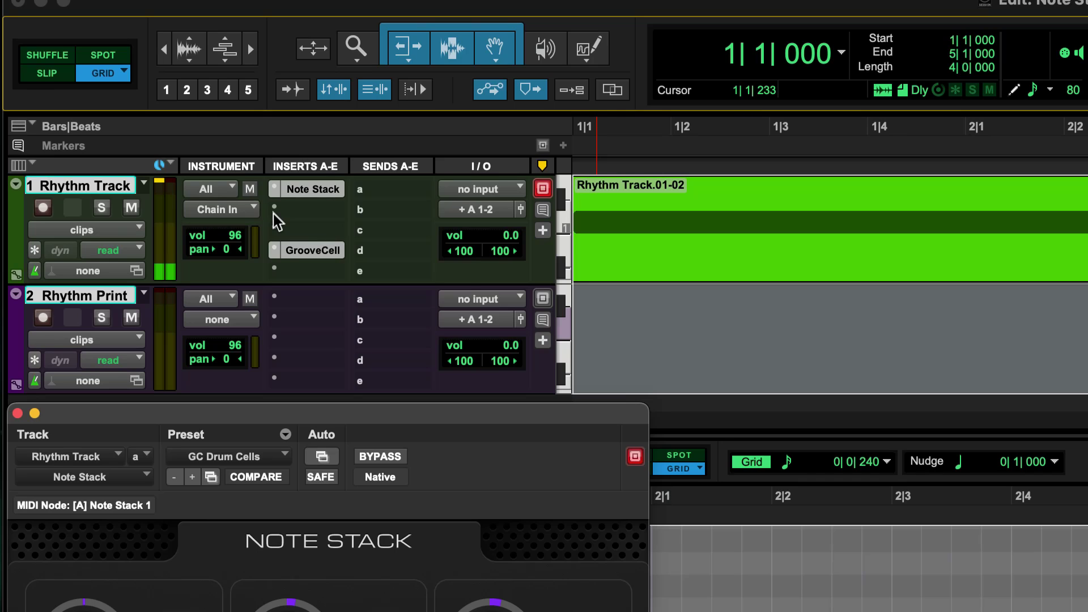
Add Groove Shaper LITE on insert B and load its Note Stack Groove preset.
left_click(274, 209)
mouse_move(346, 268)
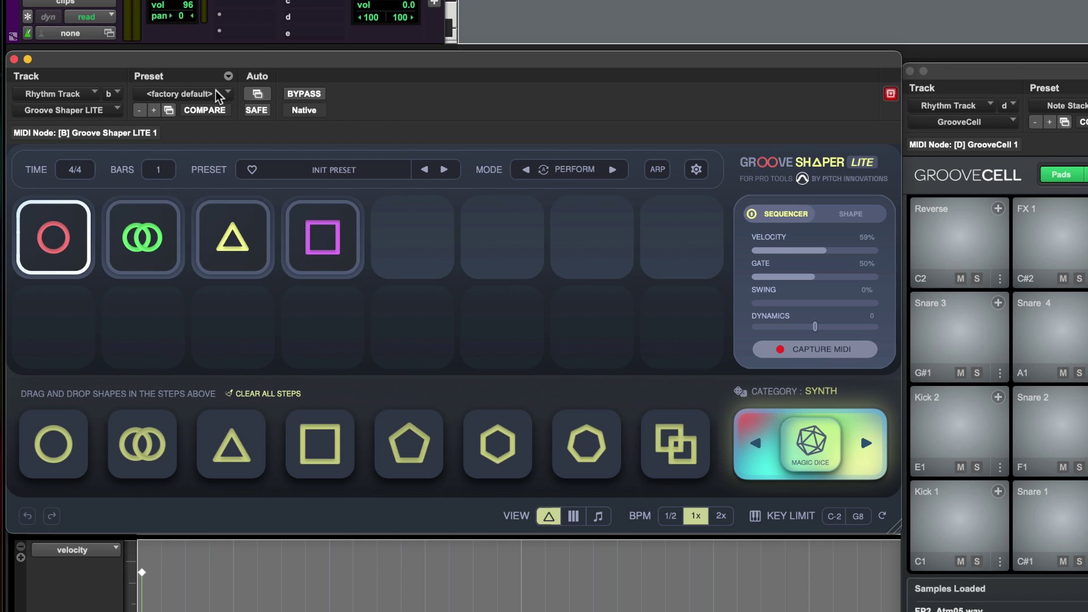
left_click(204, 94)
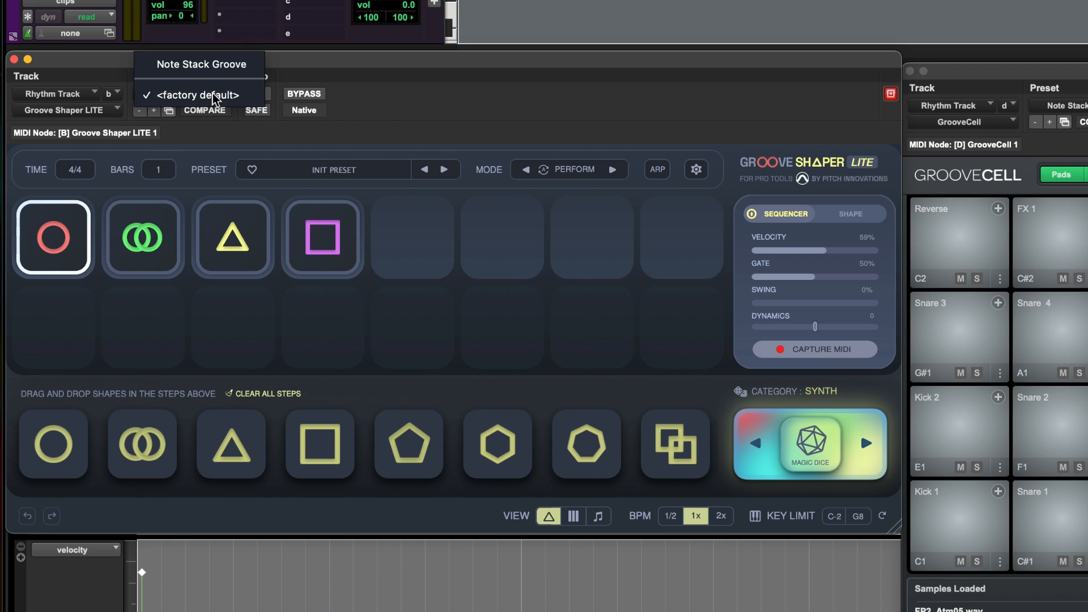
left_click(214, 67)
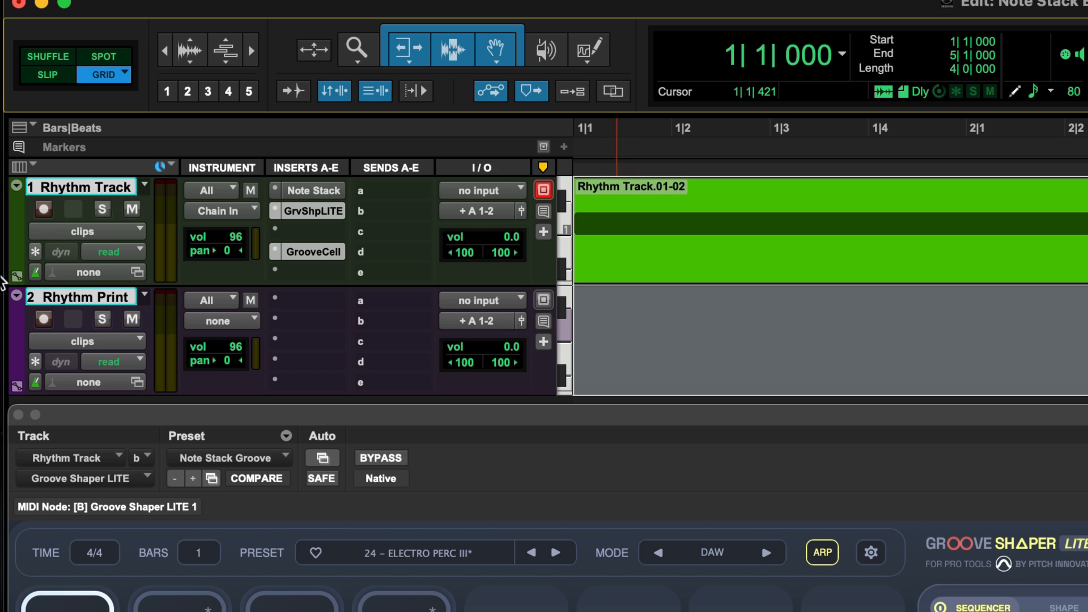
Set Rhythm Print's MIDI input to Rhythm Track's Chain Out and move GrooveCell onto Rhythm Print.
left_click(234, 300)
mouse_move(255, 384)
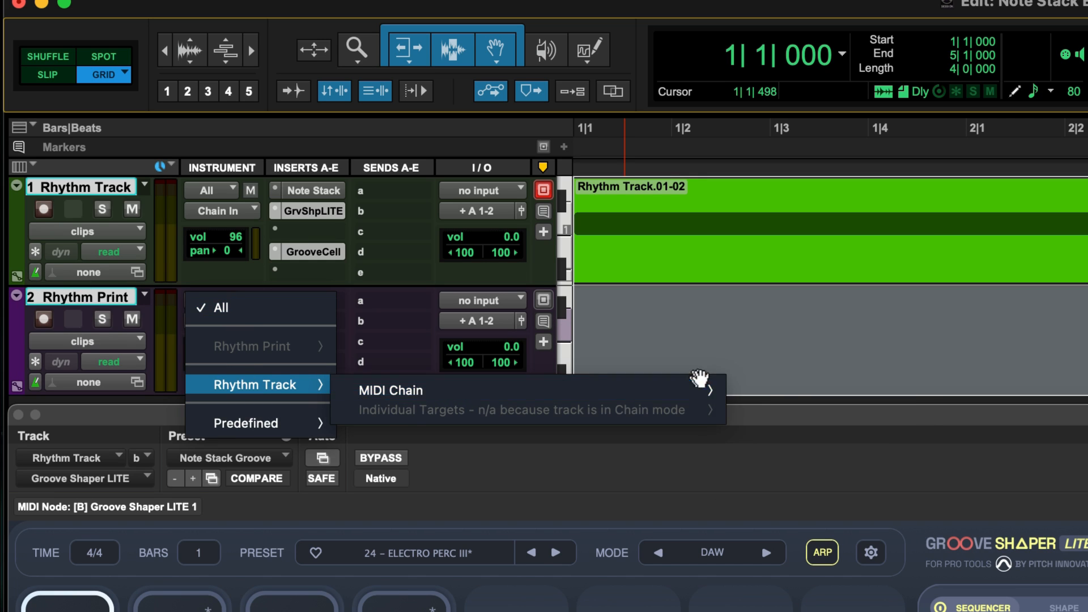
left_click(743, 391)
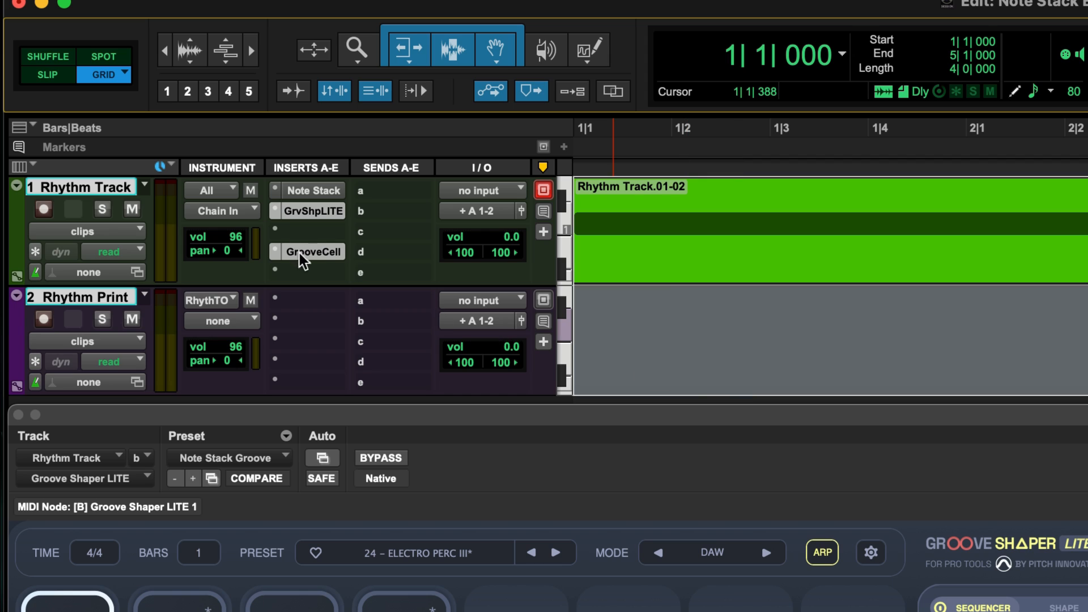
left_click_drag(312, 251, 308, 370)
Arm Rhythm Print, select the Rhythm Track clips and start recording.
left_click(45, 319)
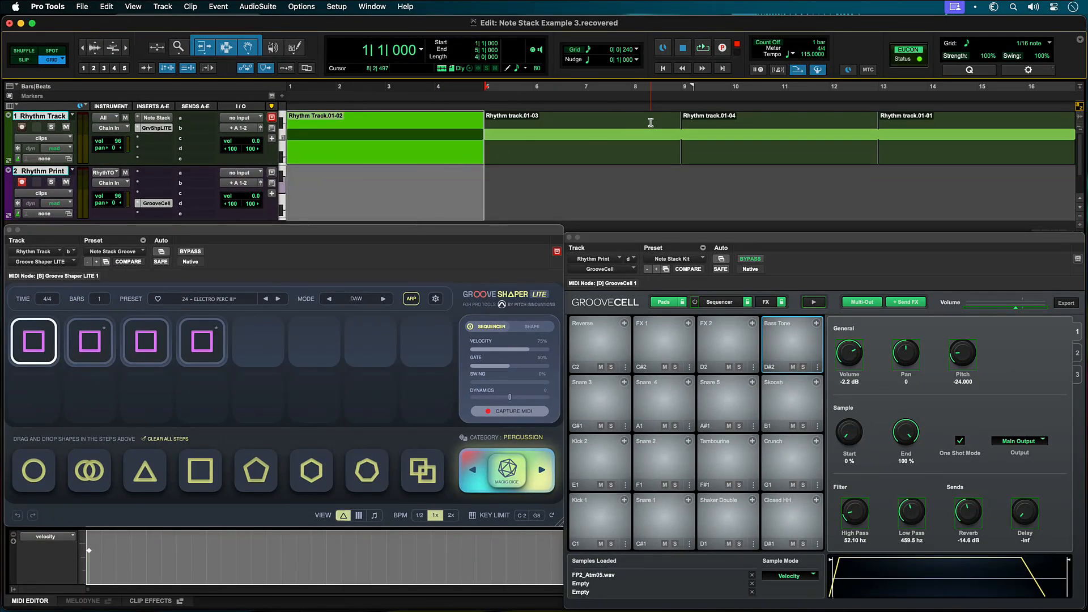
left_click(957, 160, "shift")
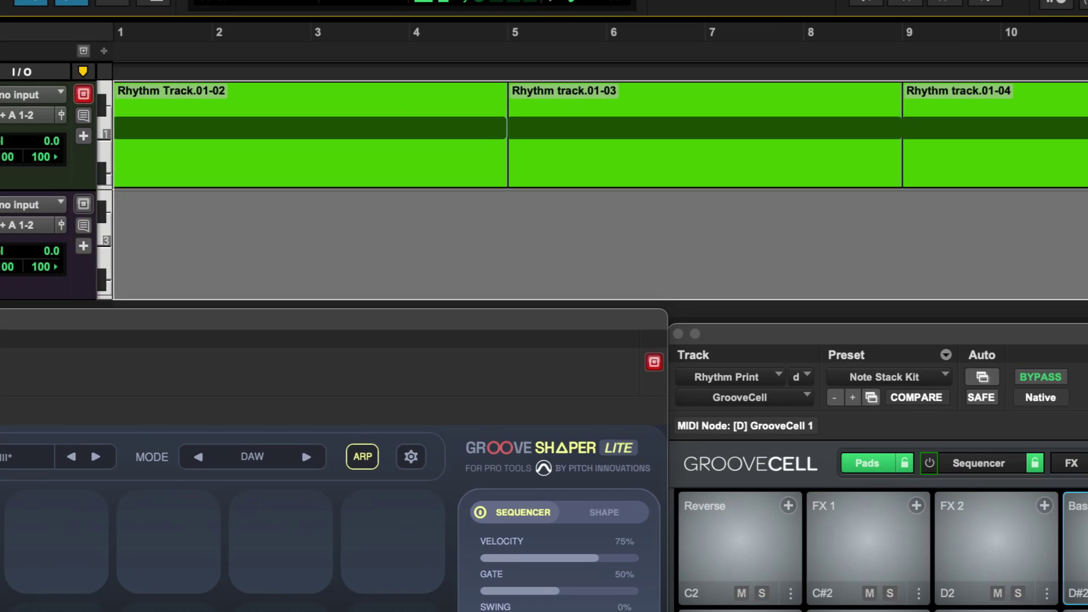
key("F12")
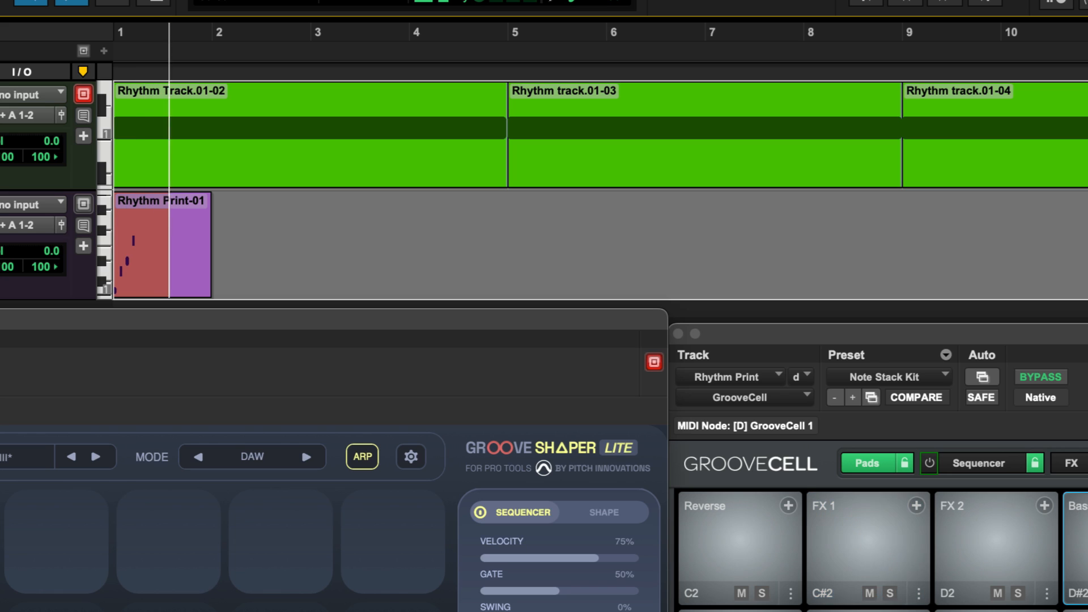